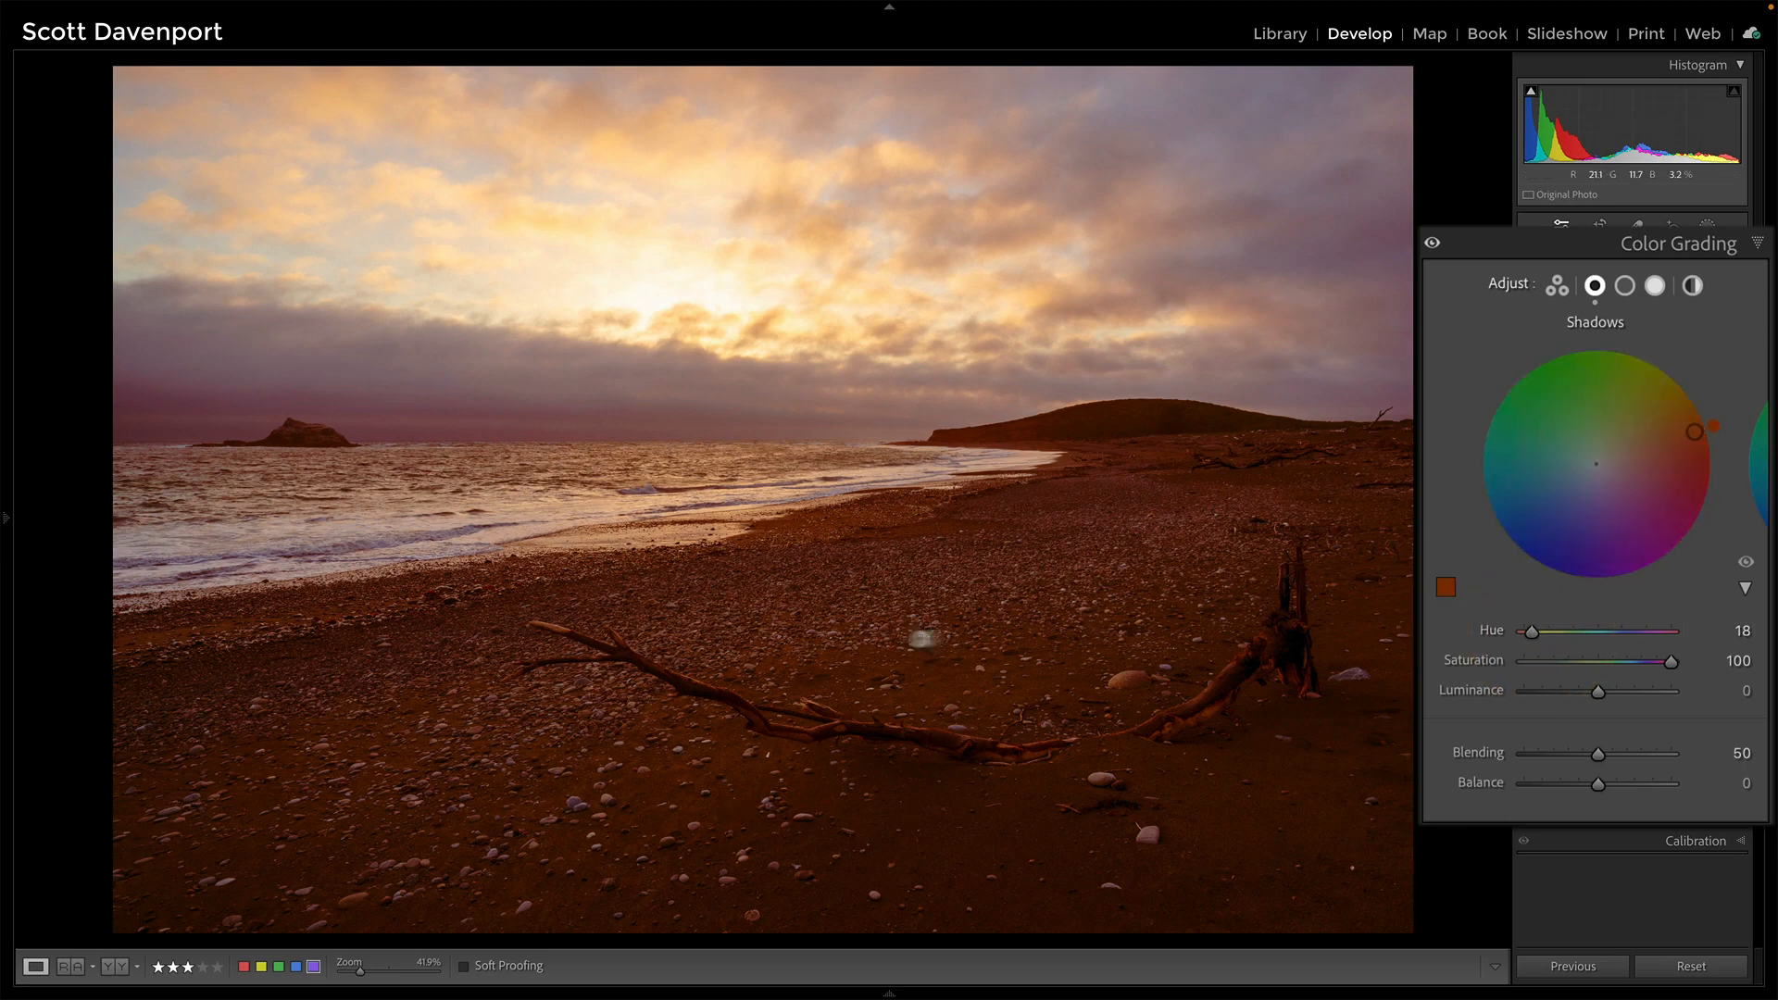
# Lower the Shadows saturation to 19 at Hue 18, toggling Color Grading off and on to compare
pyautogui.moveTo(1672, 664); pyautogui.dragTo(1554, 665)
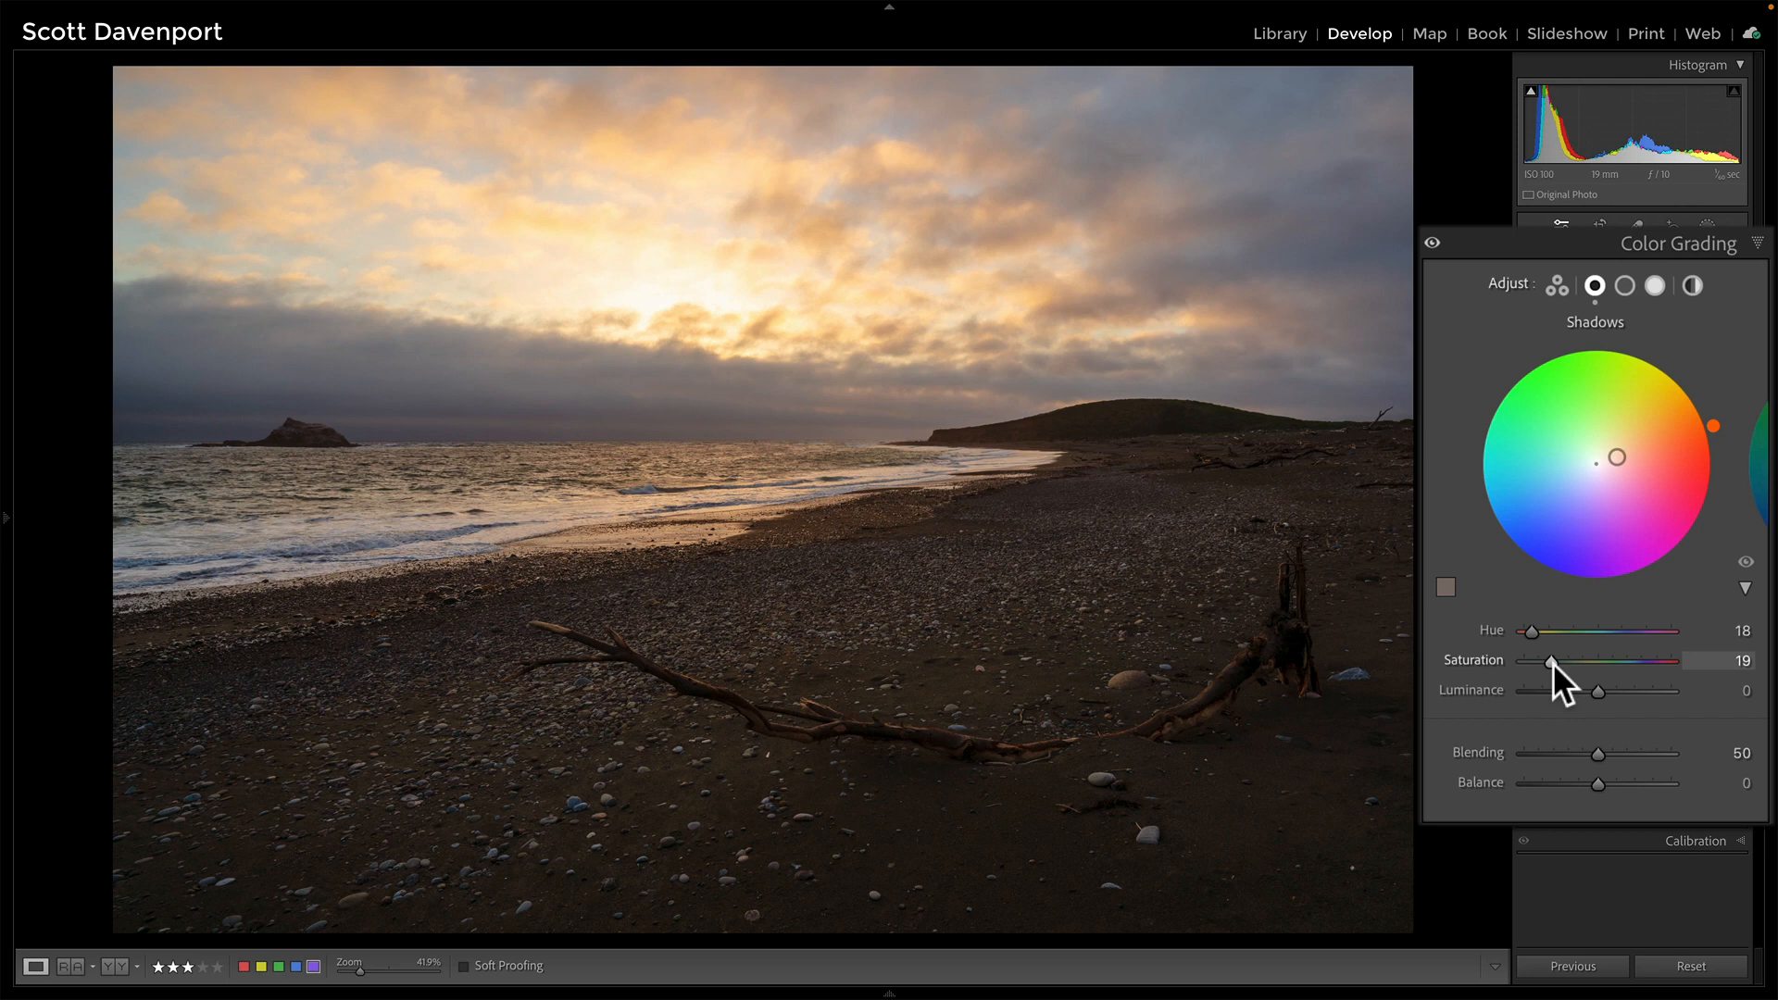
pyautogui.moveTo(1552, 663)
pyautogui.mouseDown()
pyautogui.moveTo(1748, 660)
pyautogui.moveTo(1530, 661)
pyautogui.moveTo(1553, 663)
pyautogui.mouseUp()
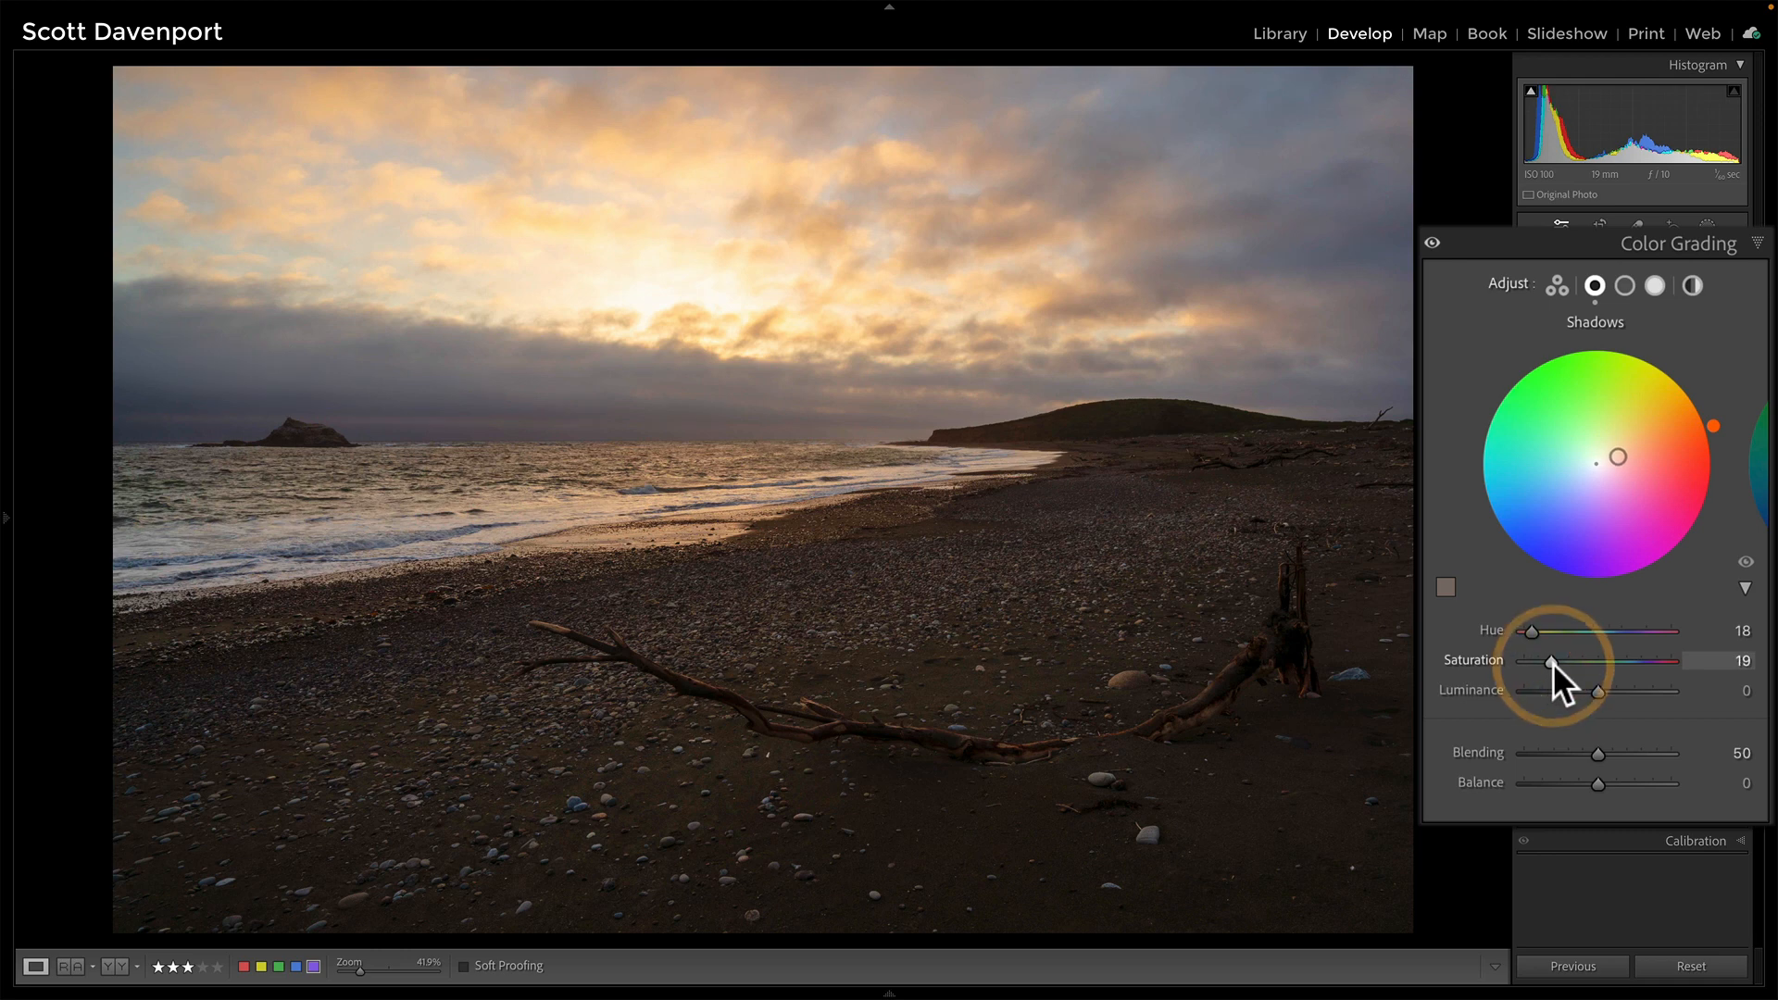
pyautogui.click(1432, 243)
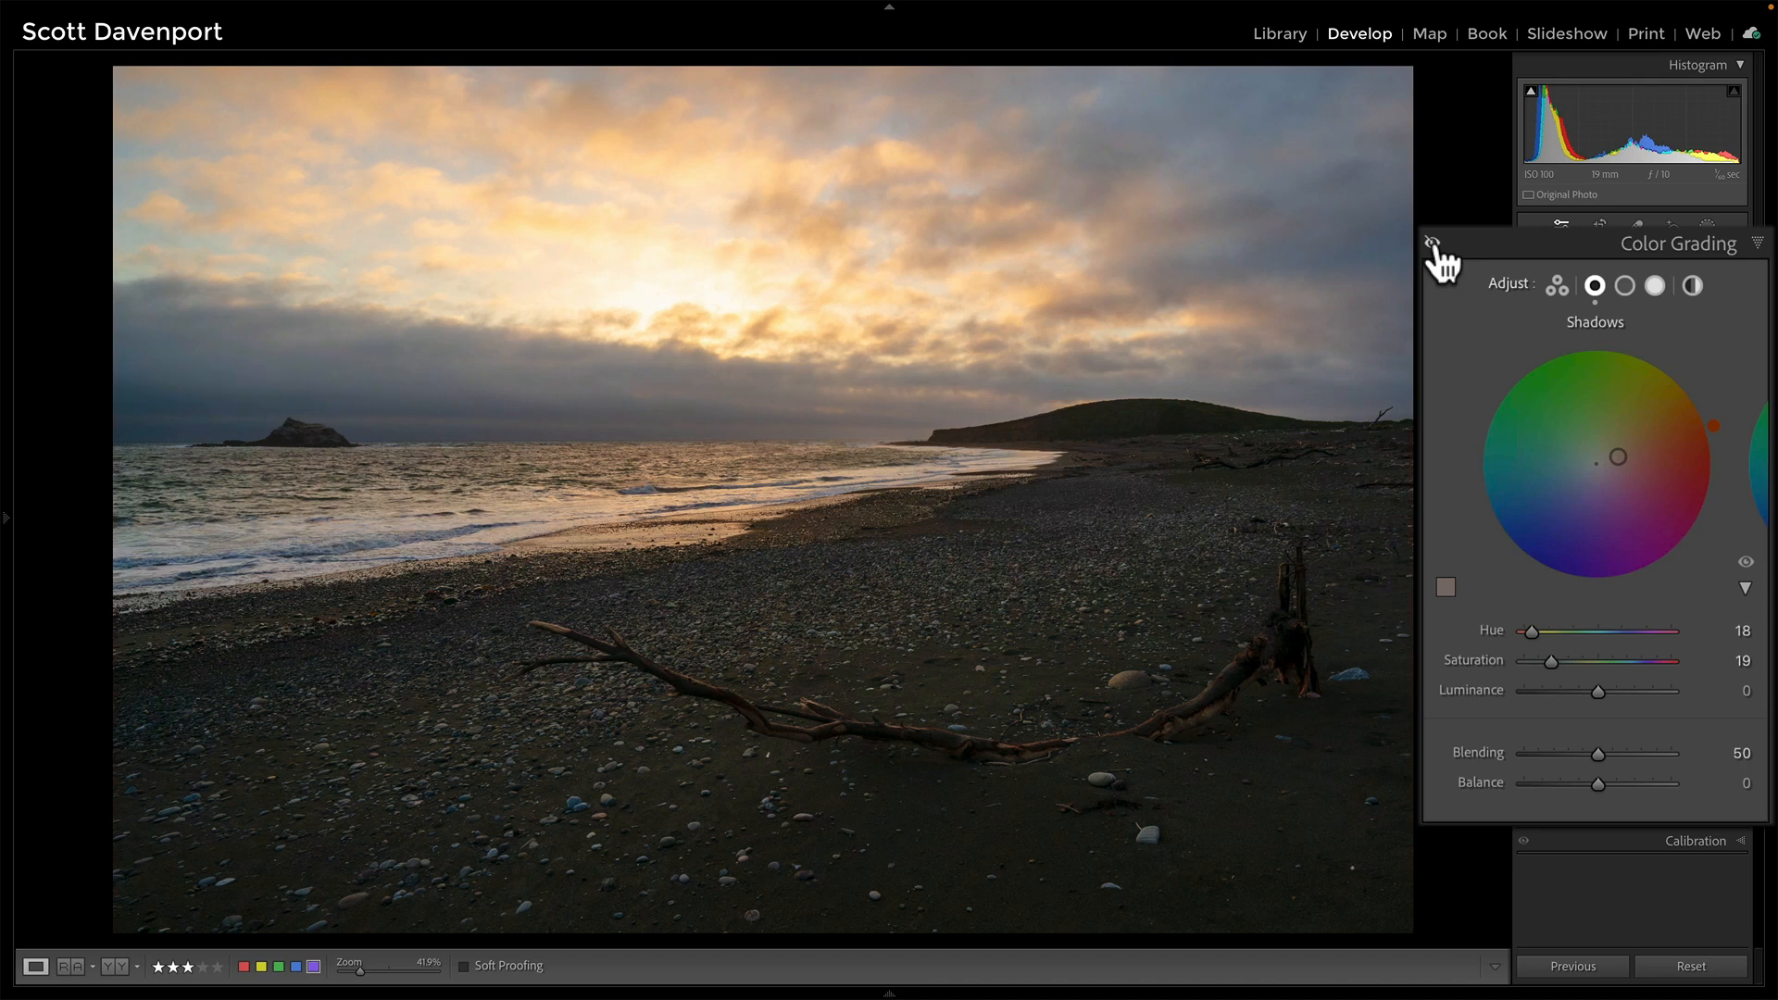
pyautogui.click(1431, 243)
# On the Midtones wheel, pick a golden-orange tint and settle on Hue 37, Saturation 46
pyautogui.click(1624, 285)
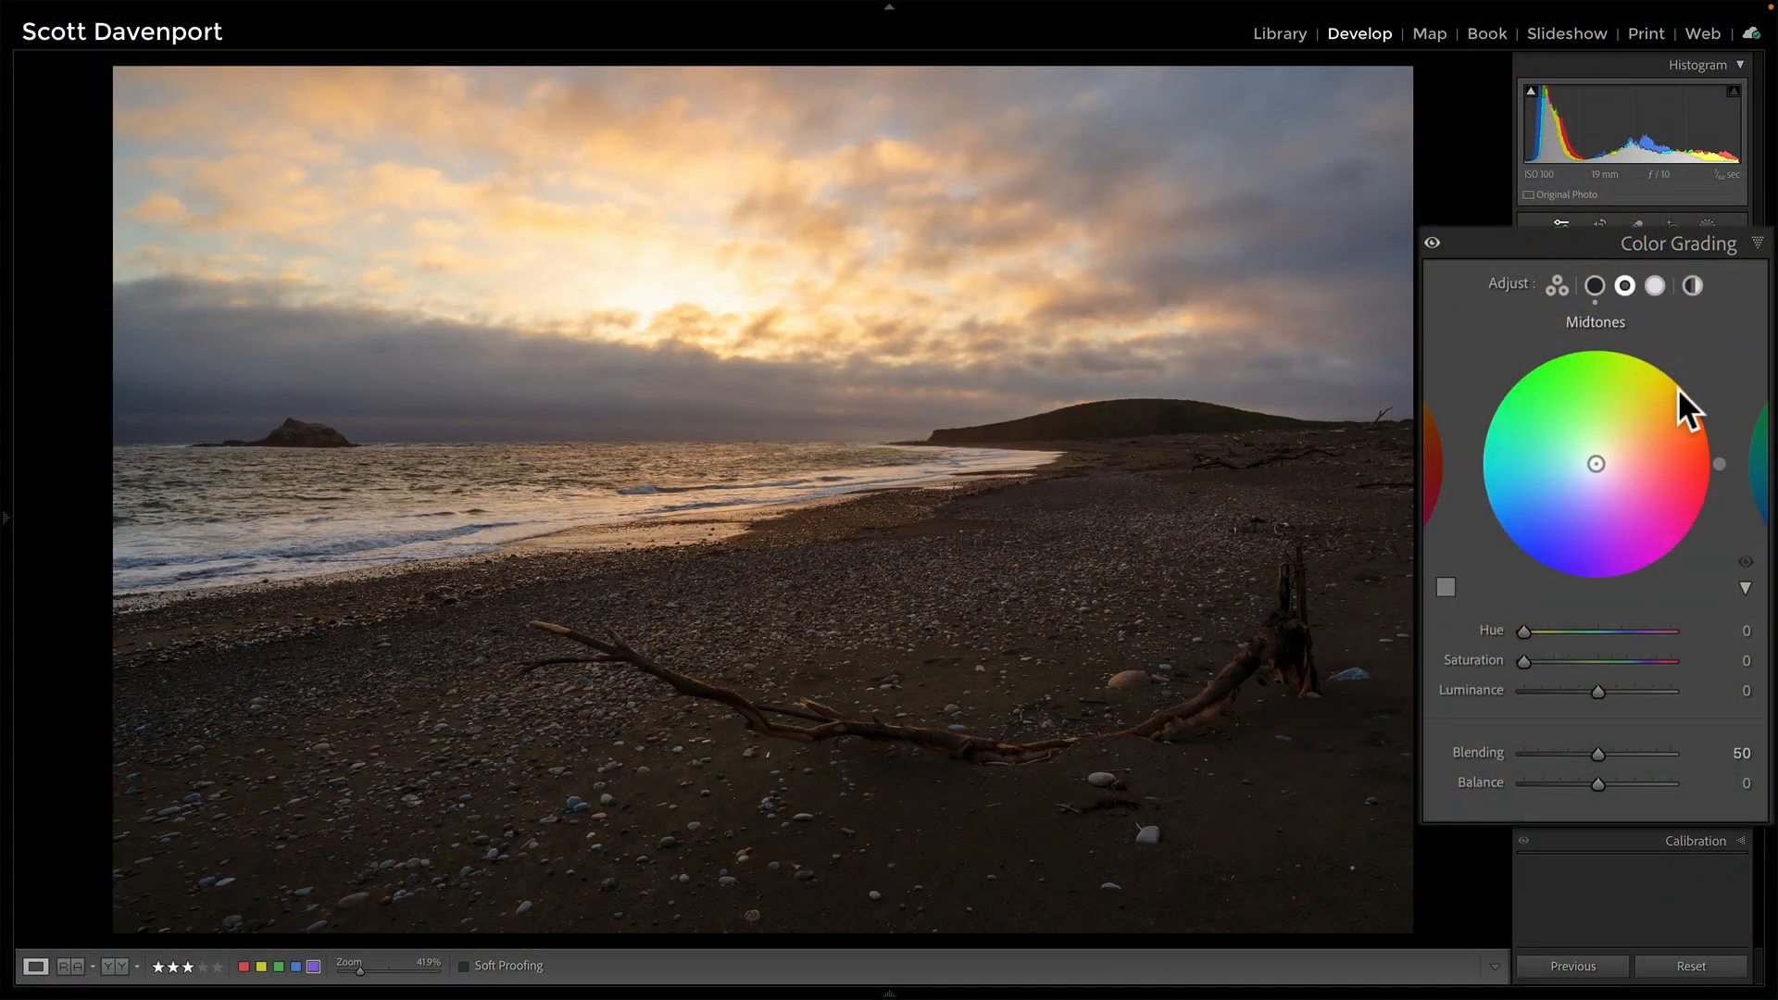
pyautogui.click(1681, 387)
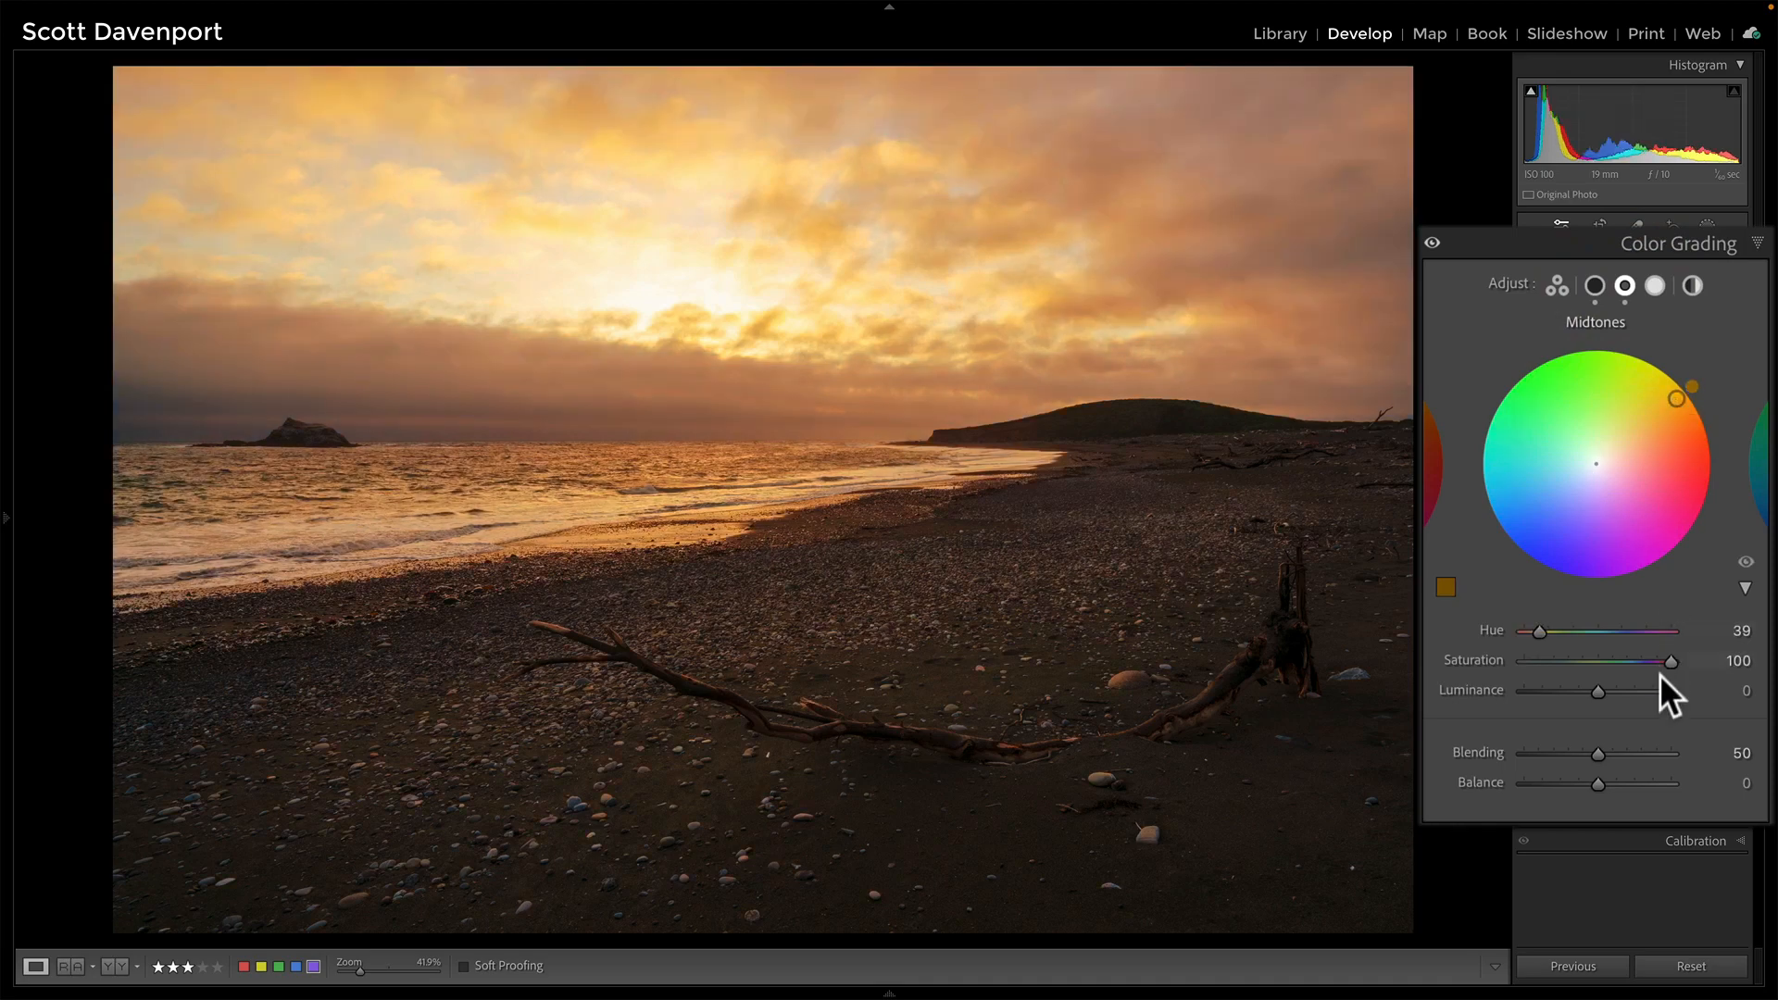
pyautogui.click(1672, 661)
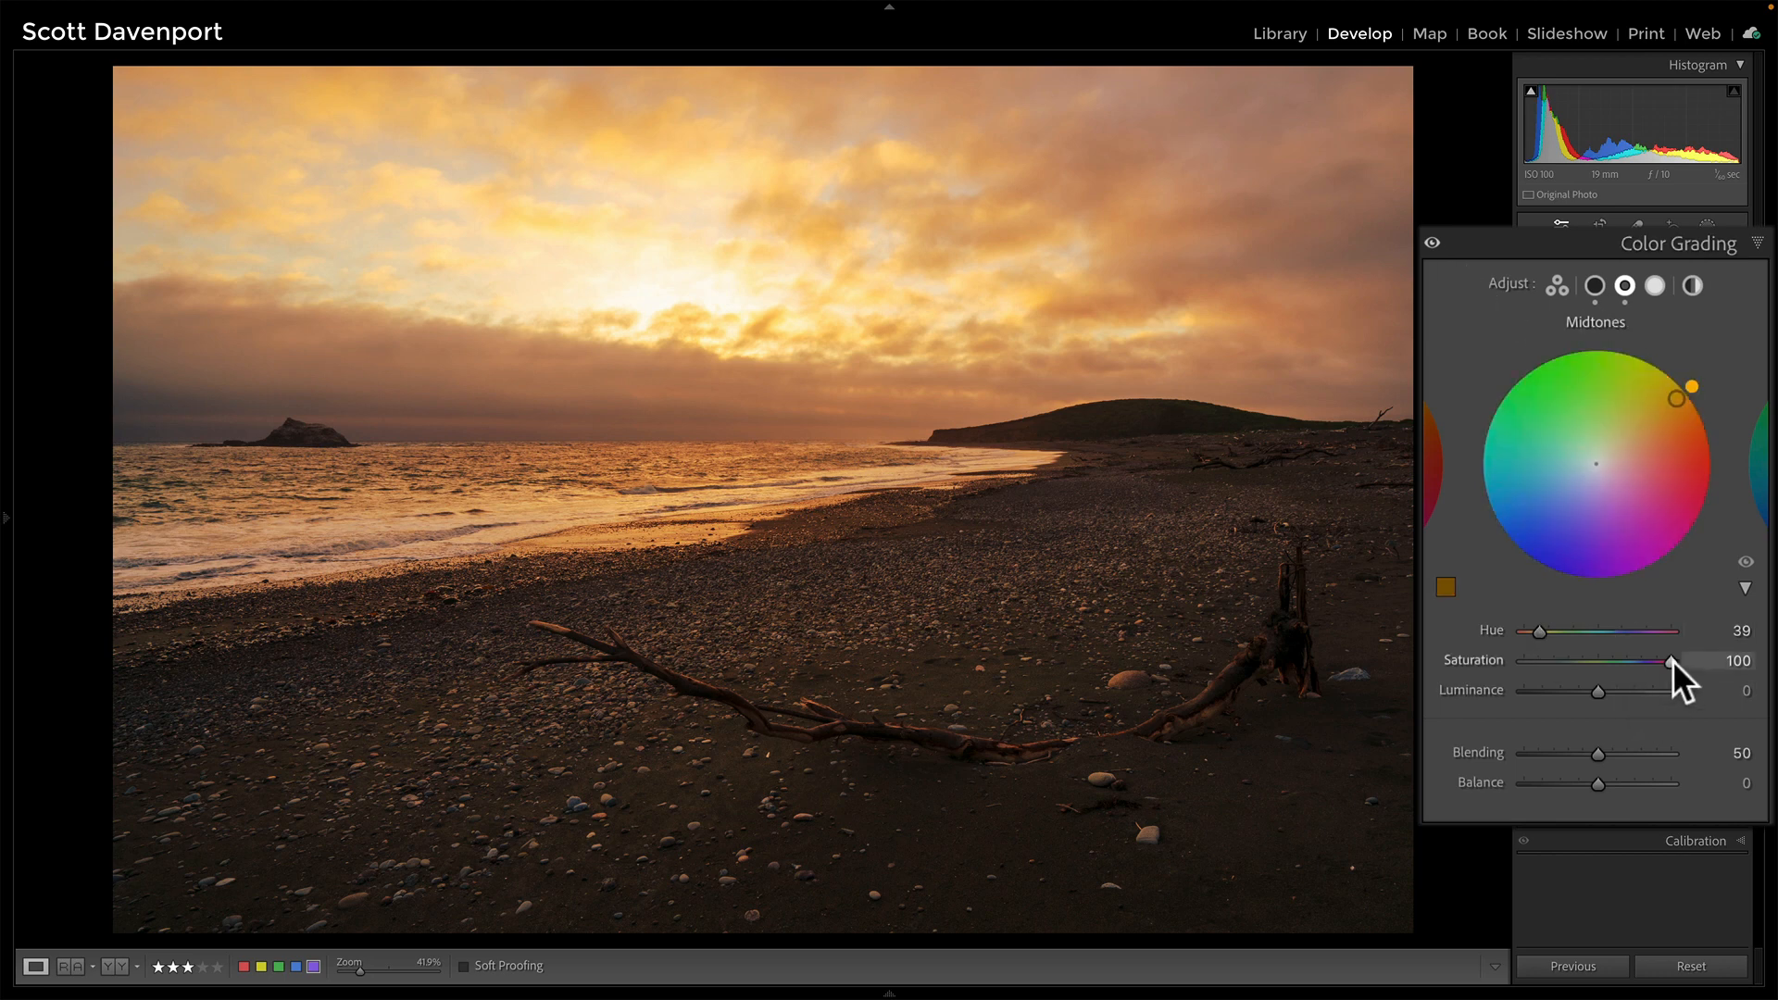
pyautogui.moveTo(1672, 660)
pyautogui.mouseDown()
pyautogui.moveTo(1435, 680)
pyautogui.moveTo(1748, 670)
pyautogui.moveTo(1430, 682)
pyautogui.moveTo(1687, 670)
pyautogui.moveTo(1523, 661)
pyautogui.moveTo(1704, 666)
pyautogui.mouseUp()
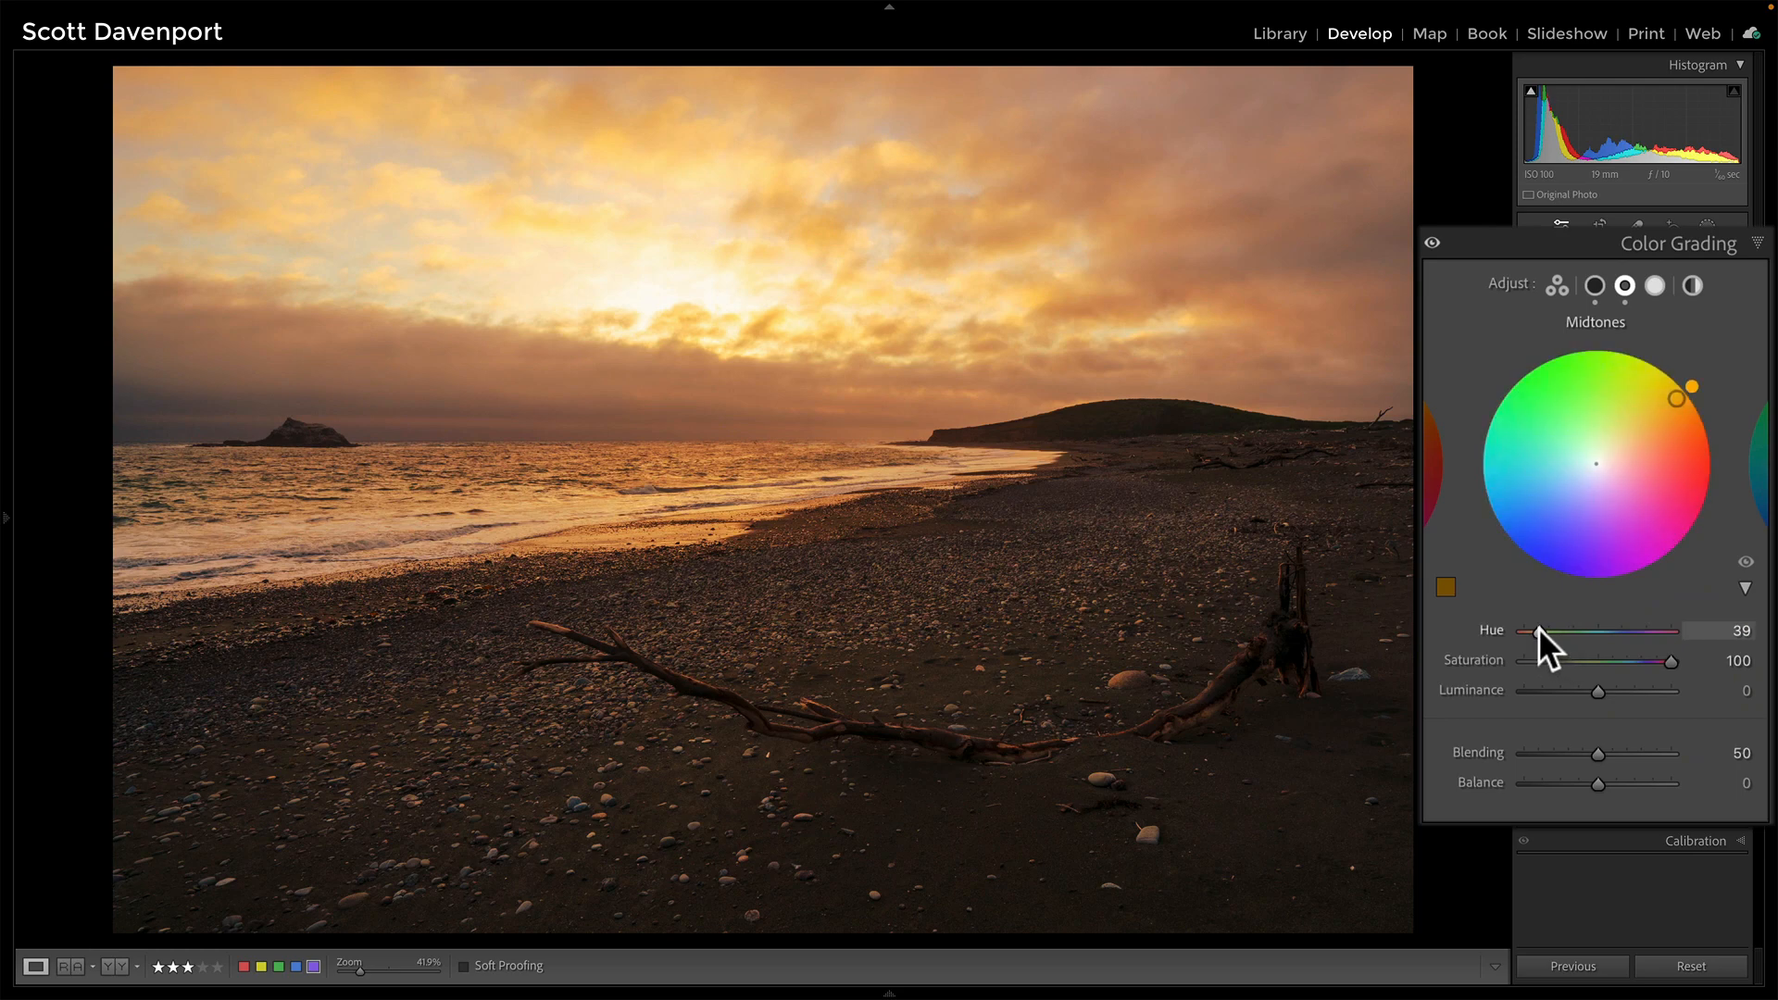
pyautogui.press('Down')
pyautogui.press('Down')
pyautogui.press('Down')
pyautogui.press('Up')
pyautogui.moveTo(1537, 626); pyautogui.dragTo(1537, 626)
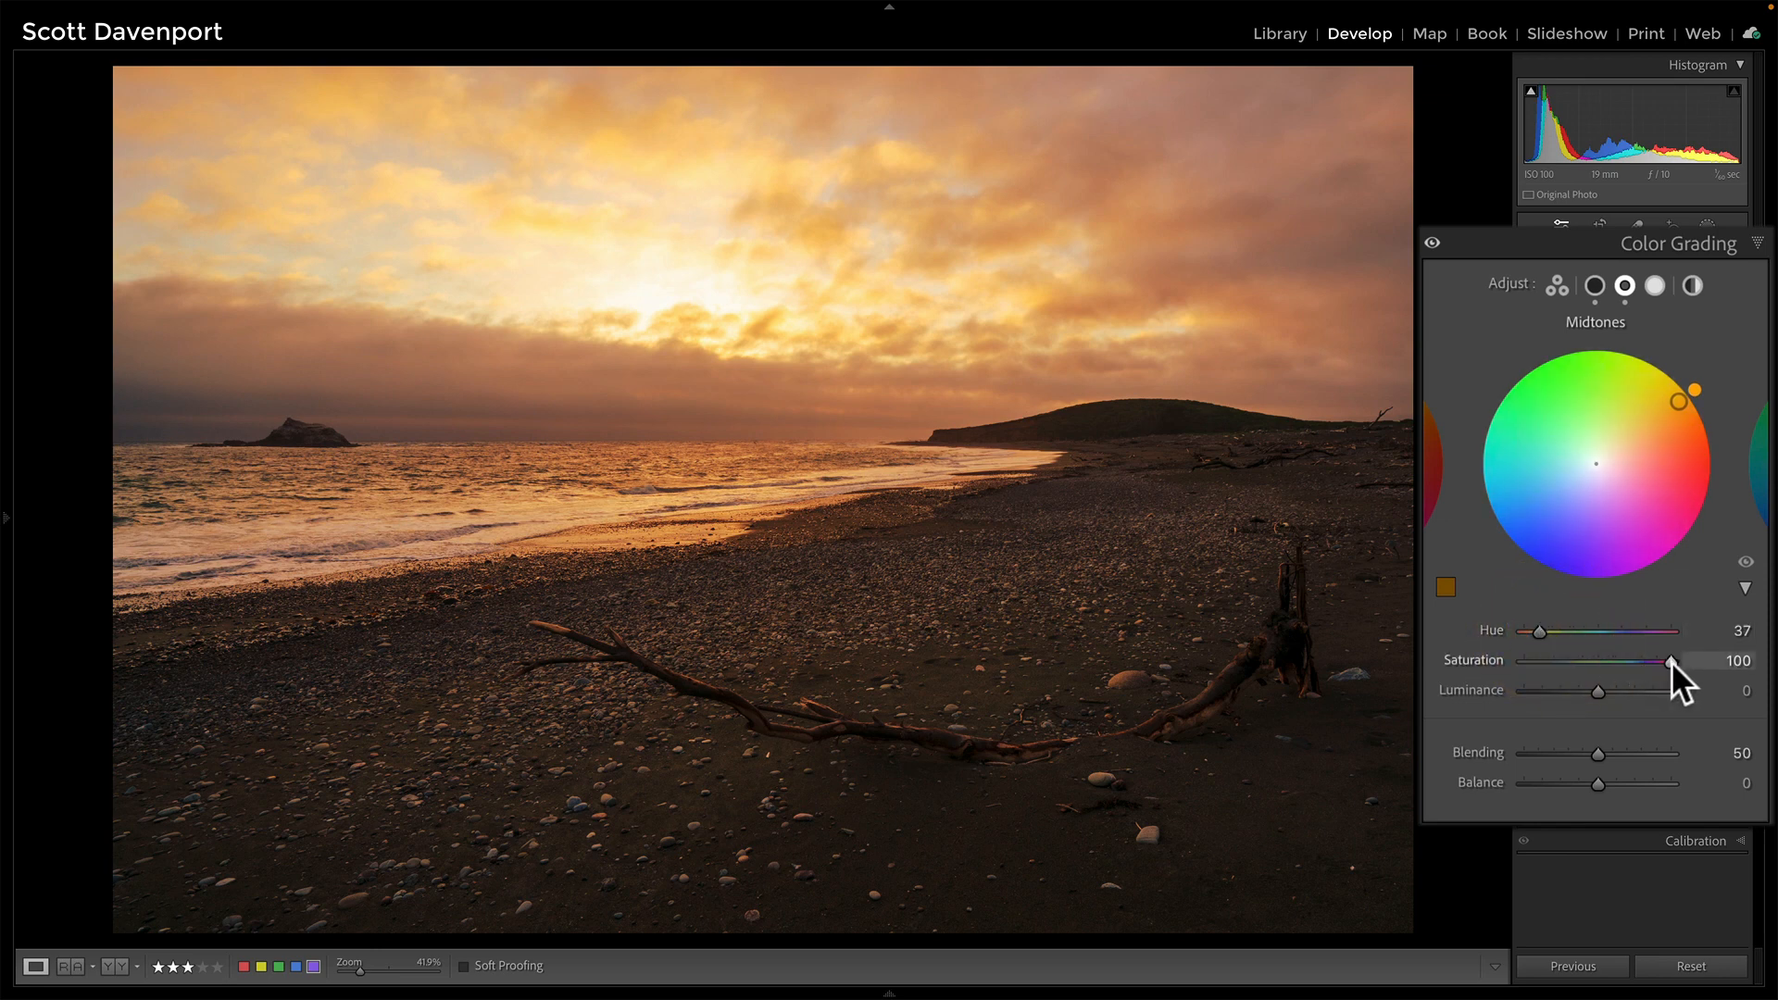
pyautogui.moveTo(1669, 661)
pyautogui.mouseDown()
pyautogui.moveTo(1559, 662)
pyautogui.moveTo(1623, 662)
pyautogui.moveTo(1591, 663)
pyautogui.mouseUp()
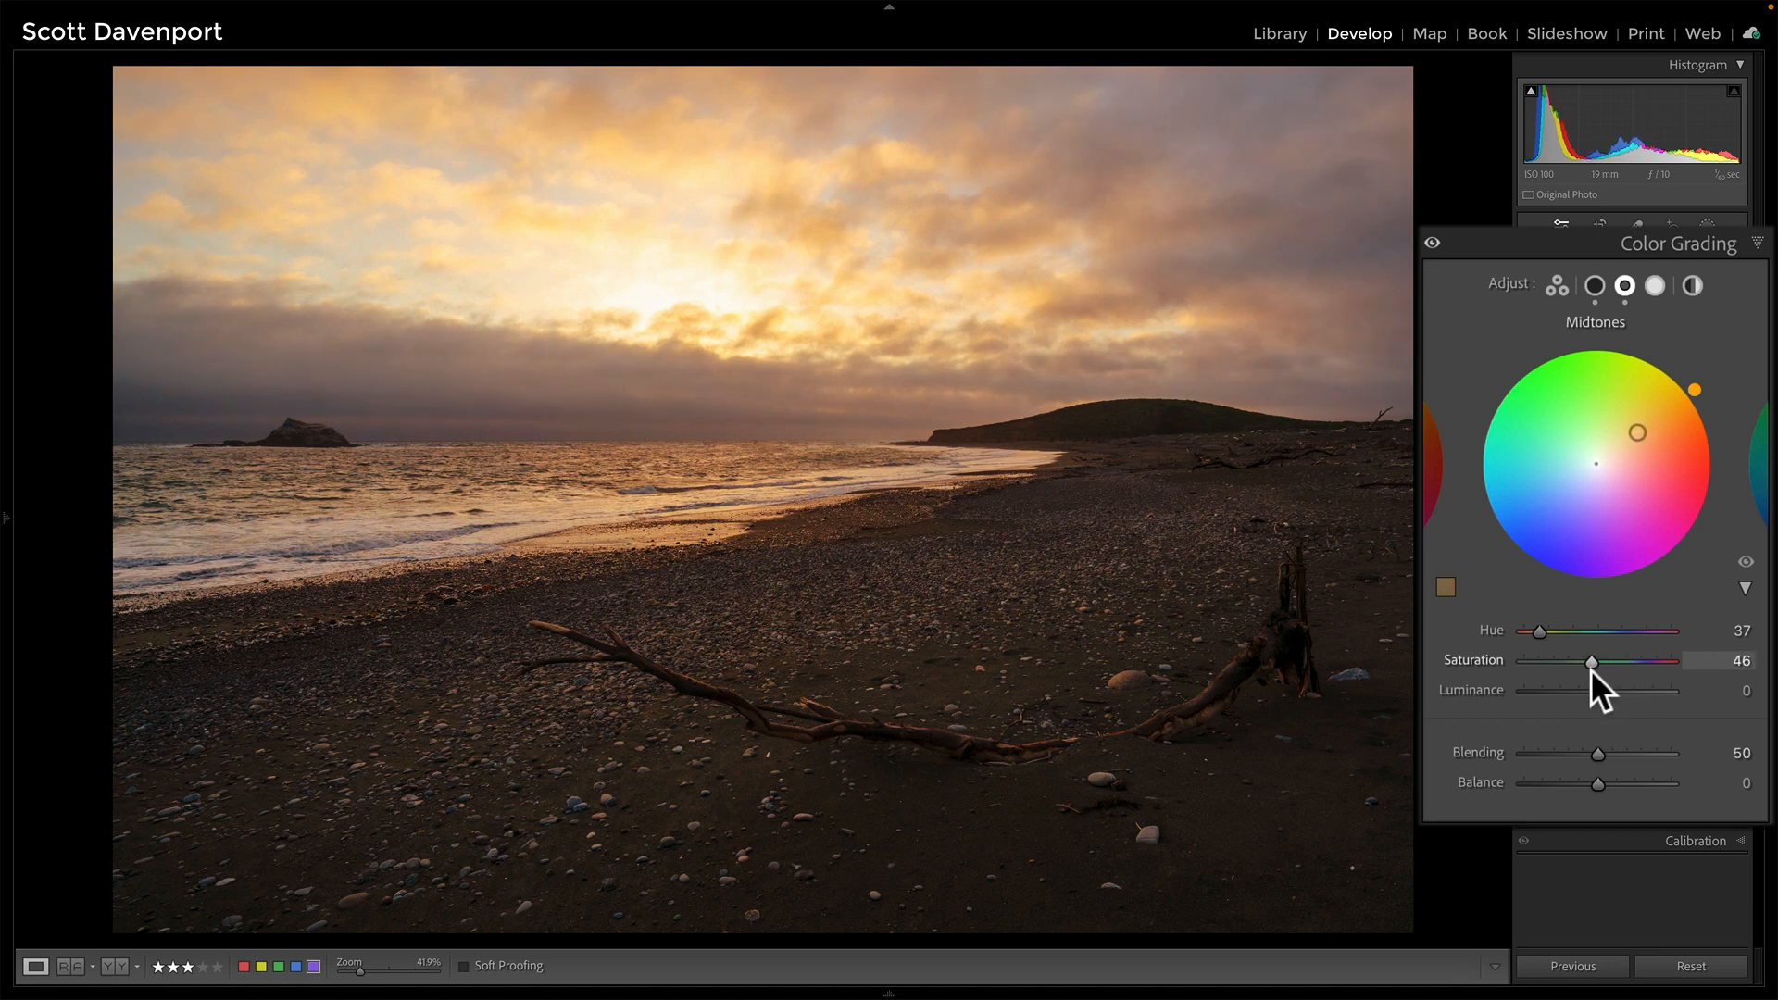
pyautogui.click(1592, 663)
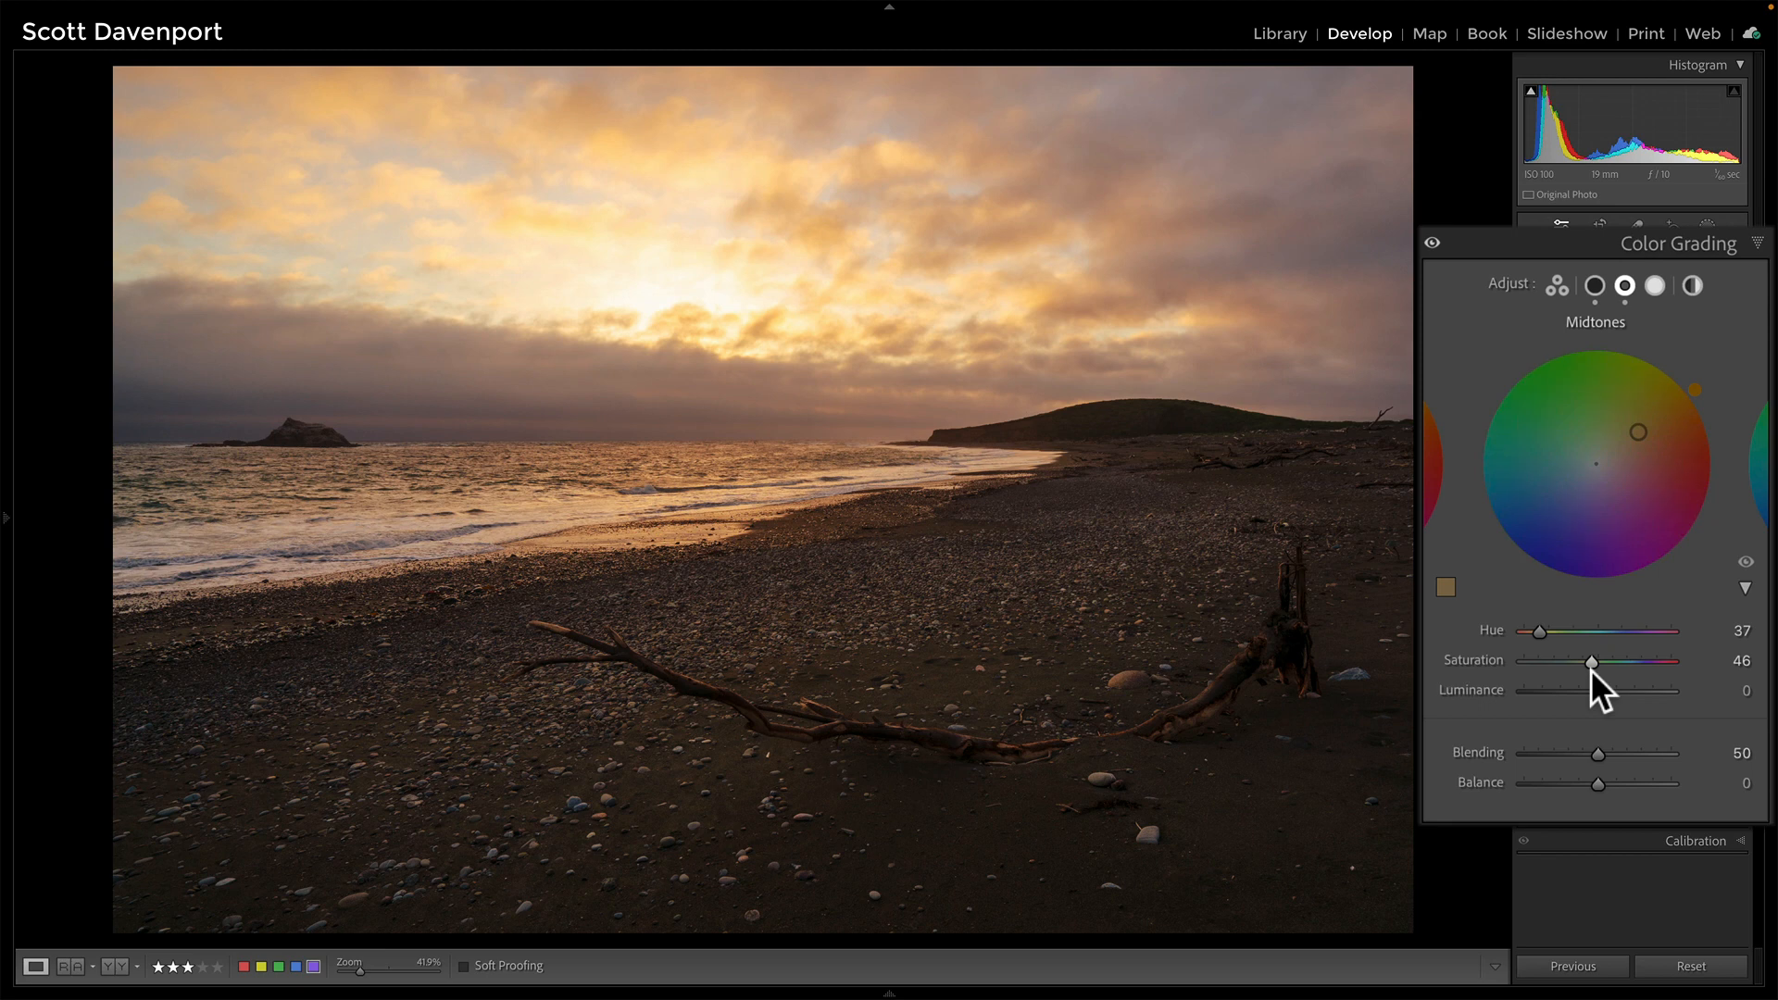
# Toggle Color Grading off and on repeatedly to compare the midtone tint before and after
pyautogui.click(1432, 244)
pyautogui.click(1432, 243)
pyautogui.click(1432, 244)
pyautogui.click(1433, 243)
# On the Highlights wheel, pick a yellow tint and settle on Hue 44, Saturation 29
pyautogui.click(1653, 284)
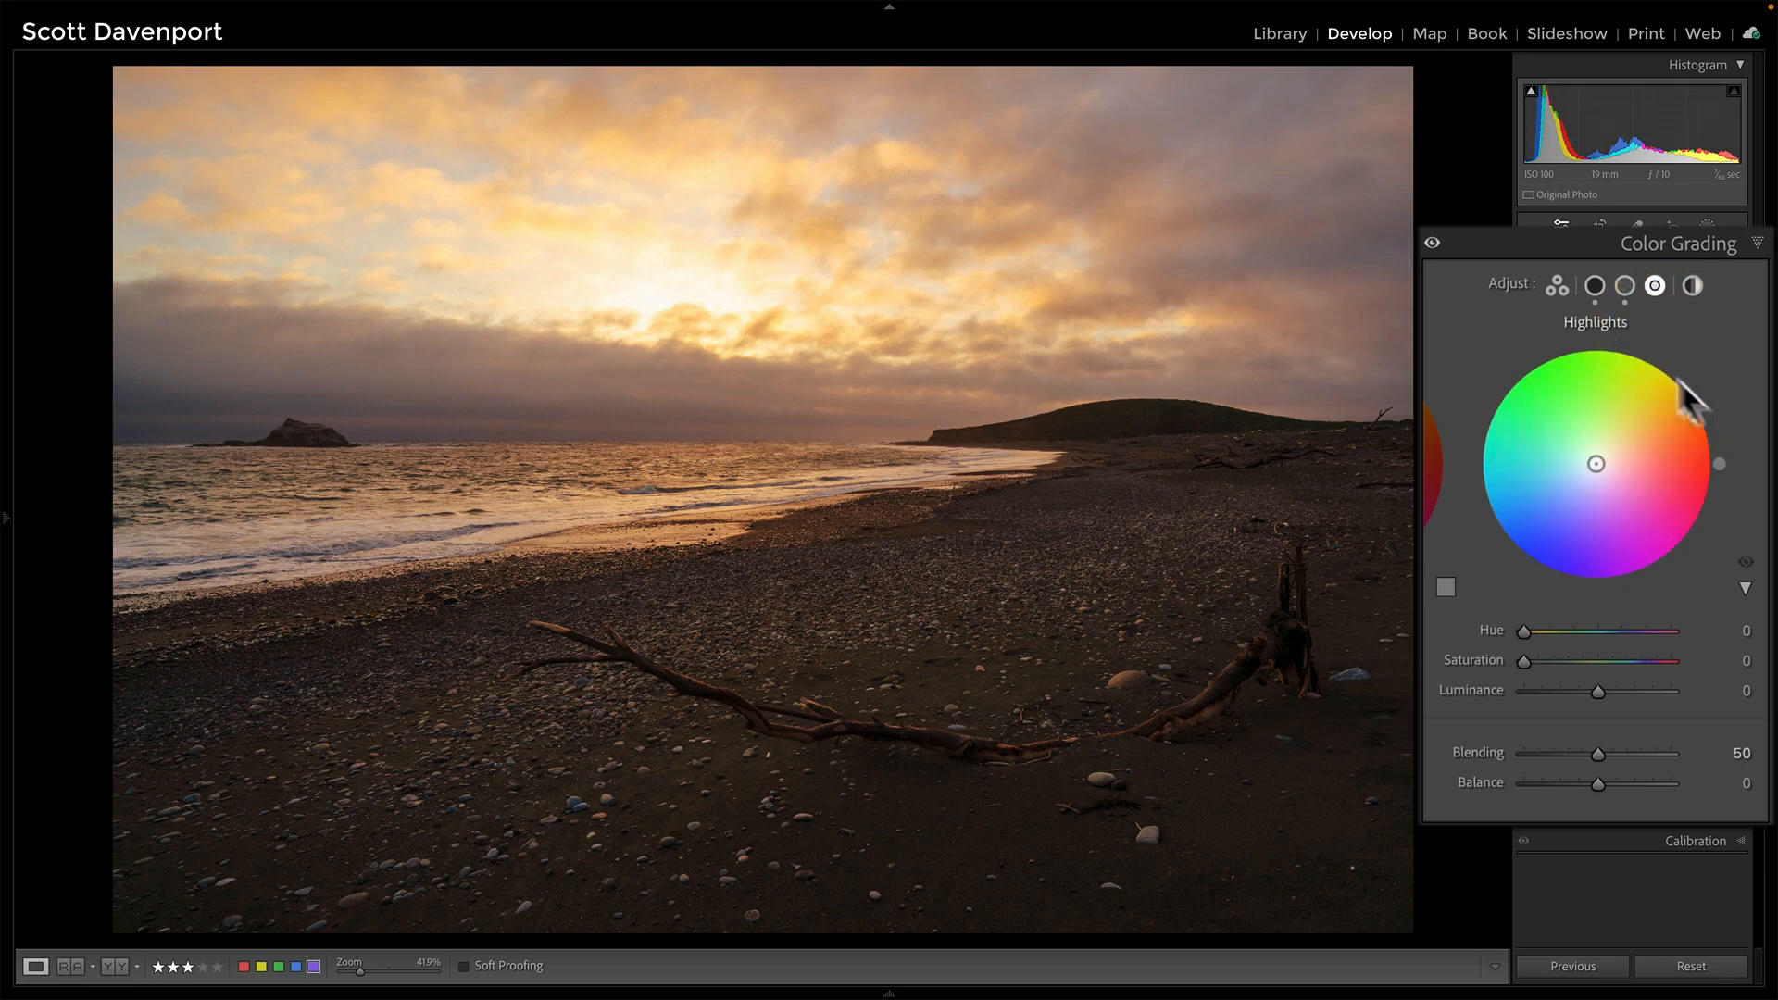
pyautogui.click(1663, 370)
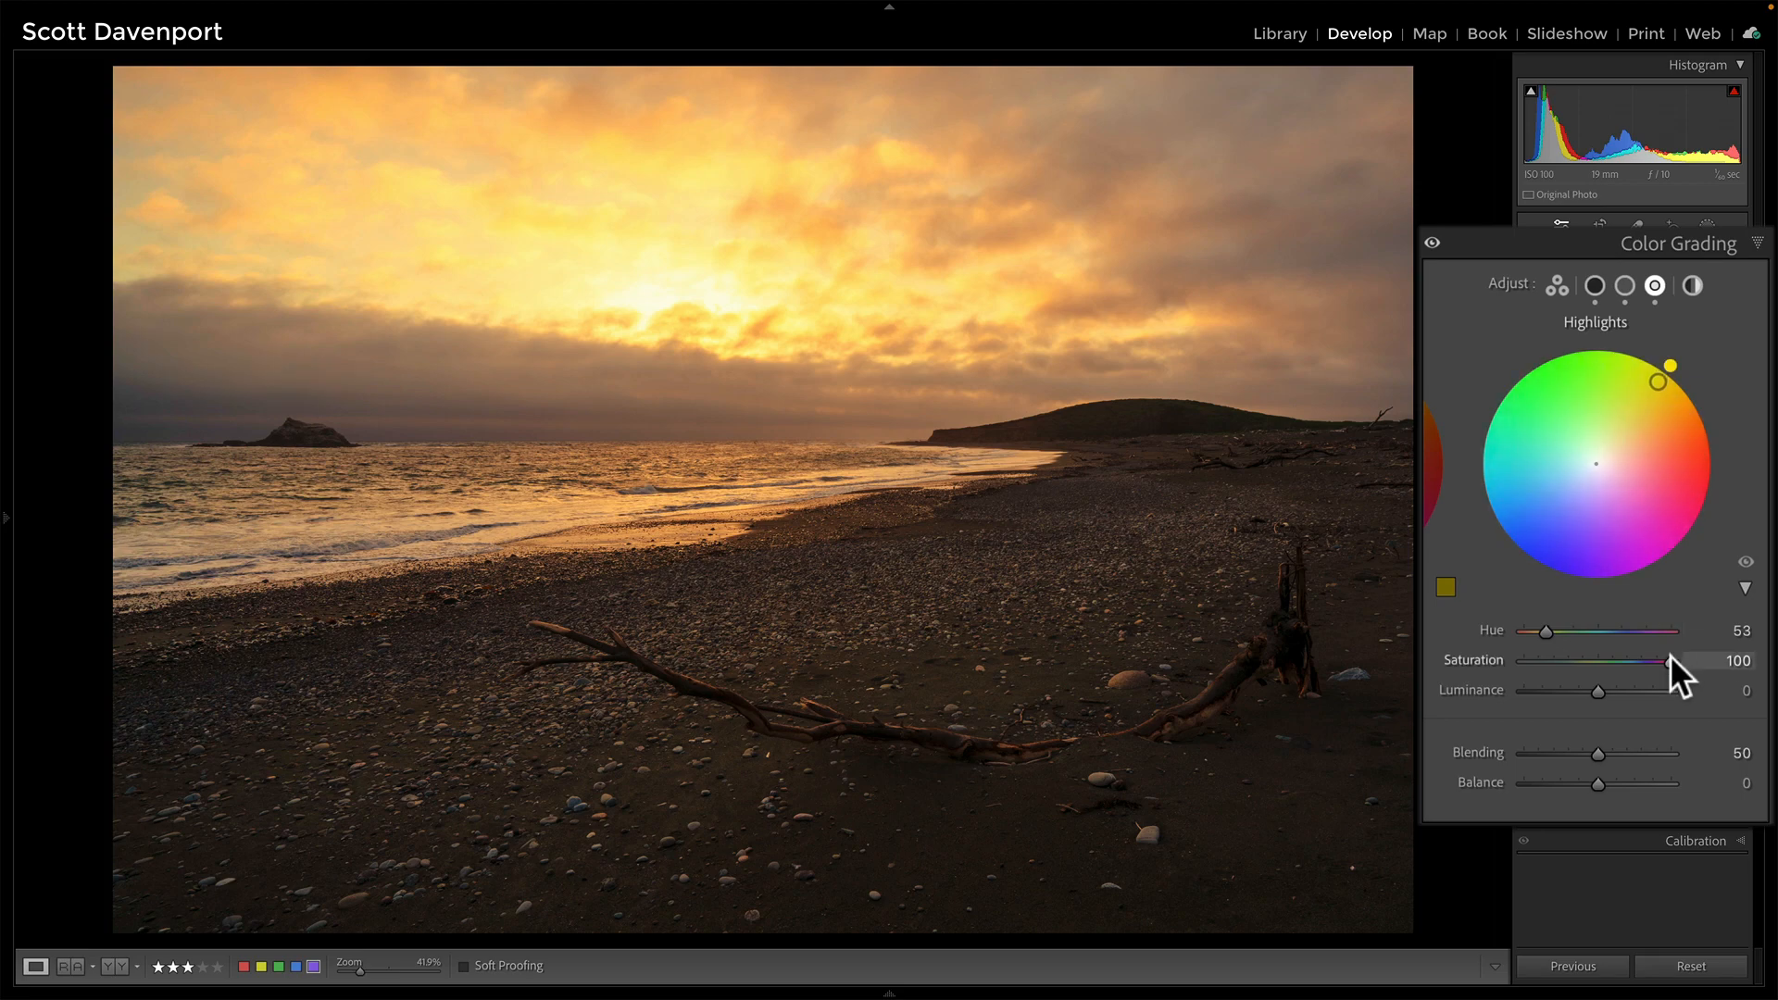
pyautogui.click(1716, 657)
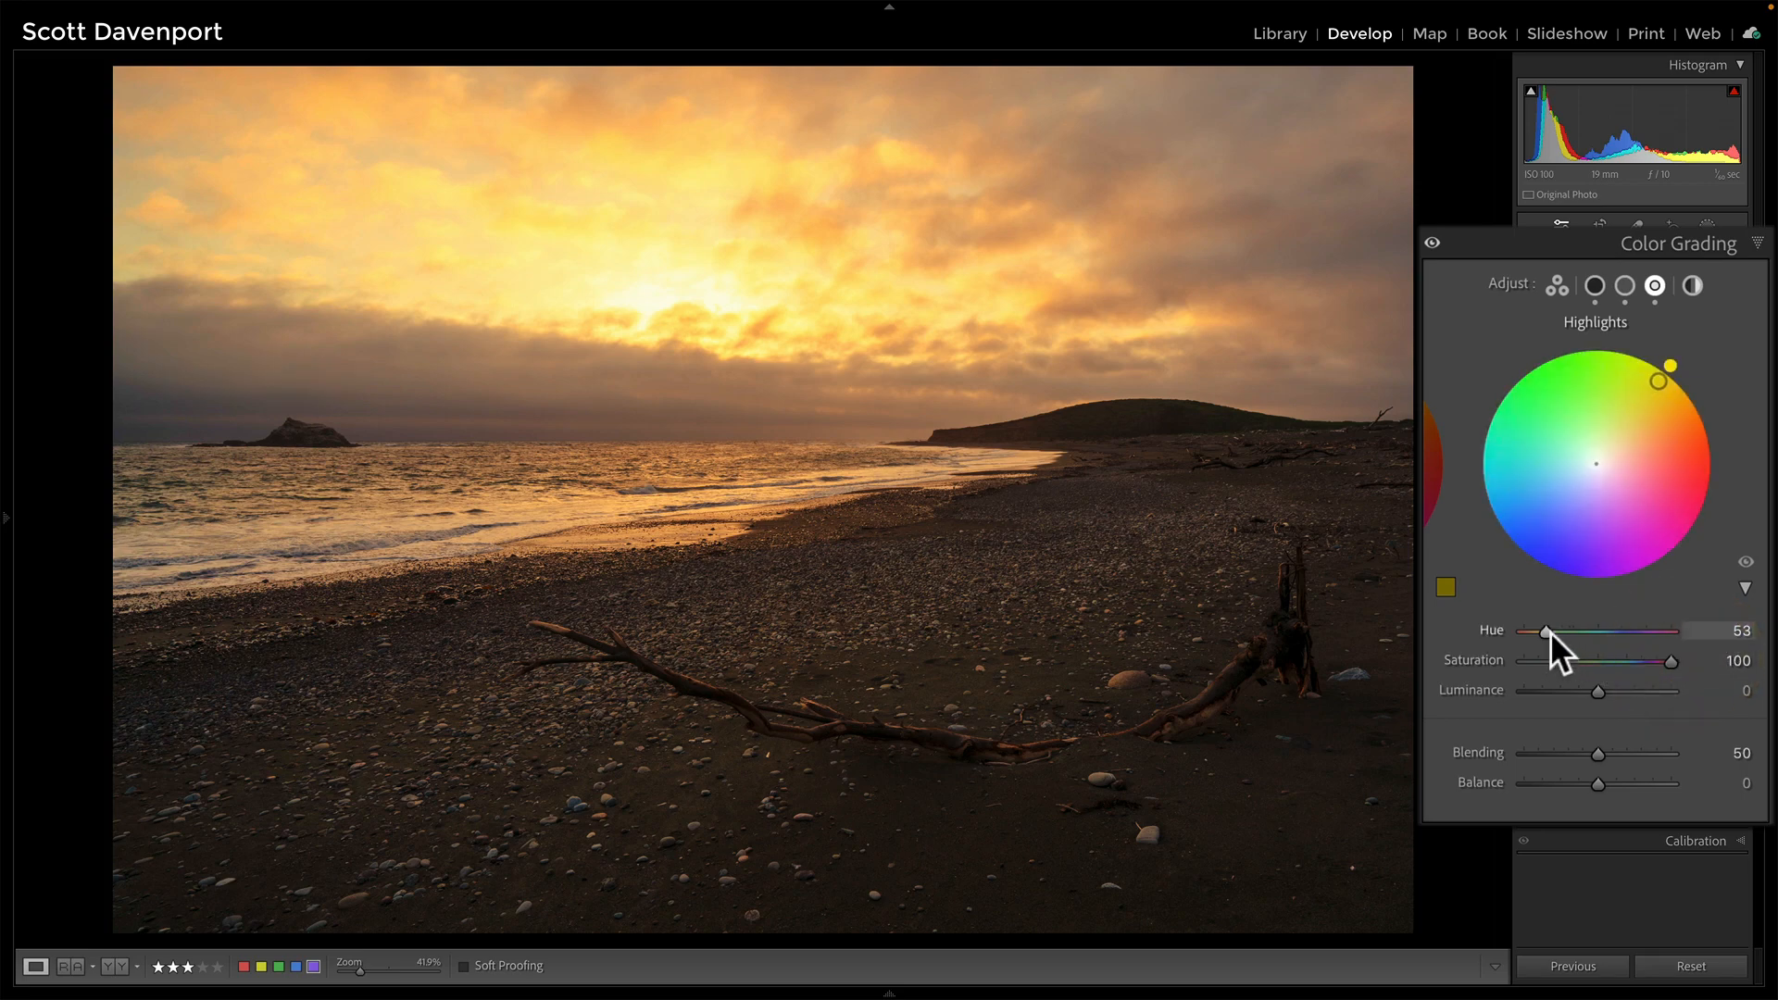
pyautogui.moveTo(1544, 632); pyautogui.dragTo(1547, 629)
pyautogui.moveTo(1669, 662)
pyautogui.mouseDown()
pyautogui.moveTo(1449, 671)
pyautogui.moveTo(1715, 683)
pyautogui.moveTo(1446, 691)
pyautogui.moveTo(1692, 678)
pyautogui.mouseUp()
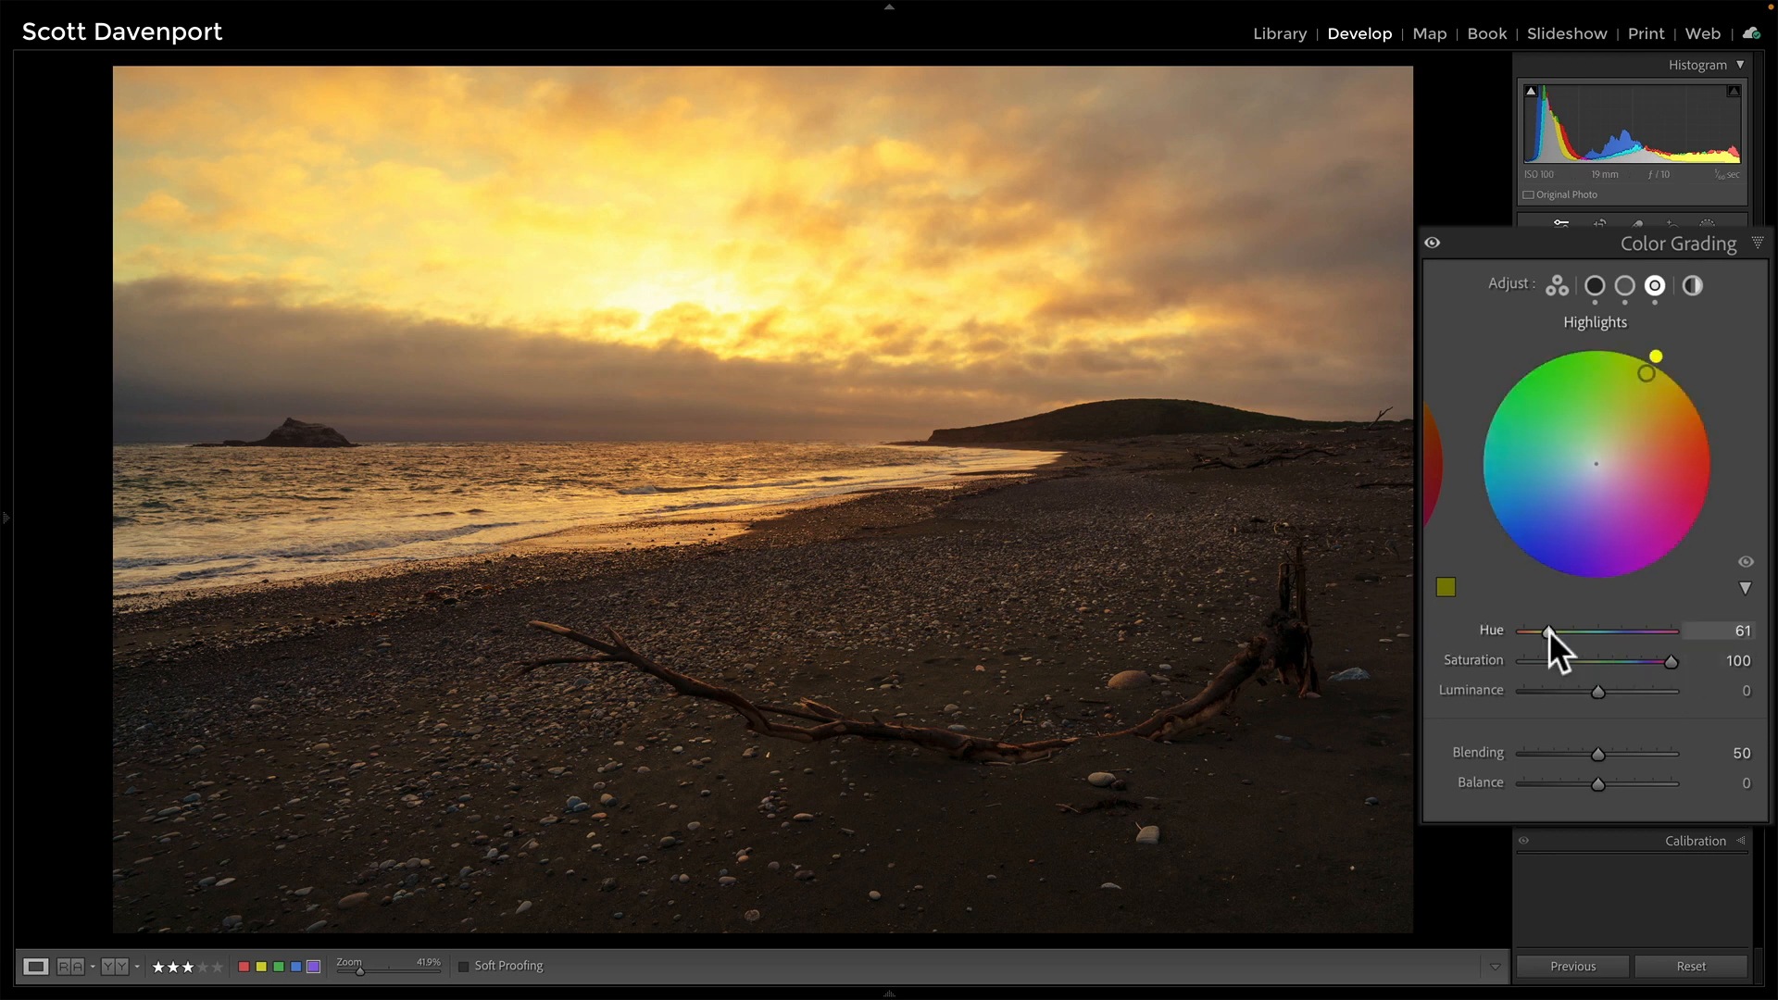
pyautogui.moveTo(1548, 630); pyautogui.dragTo(1541, 629)
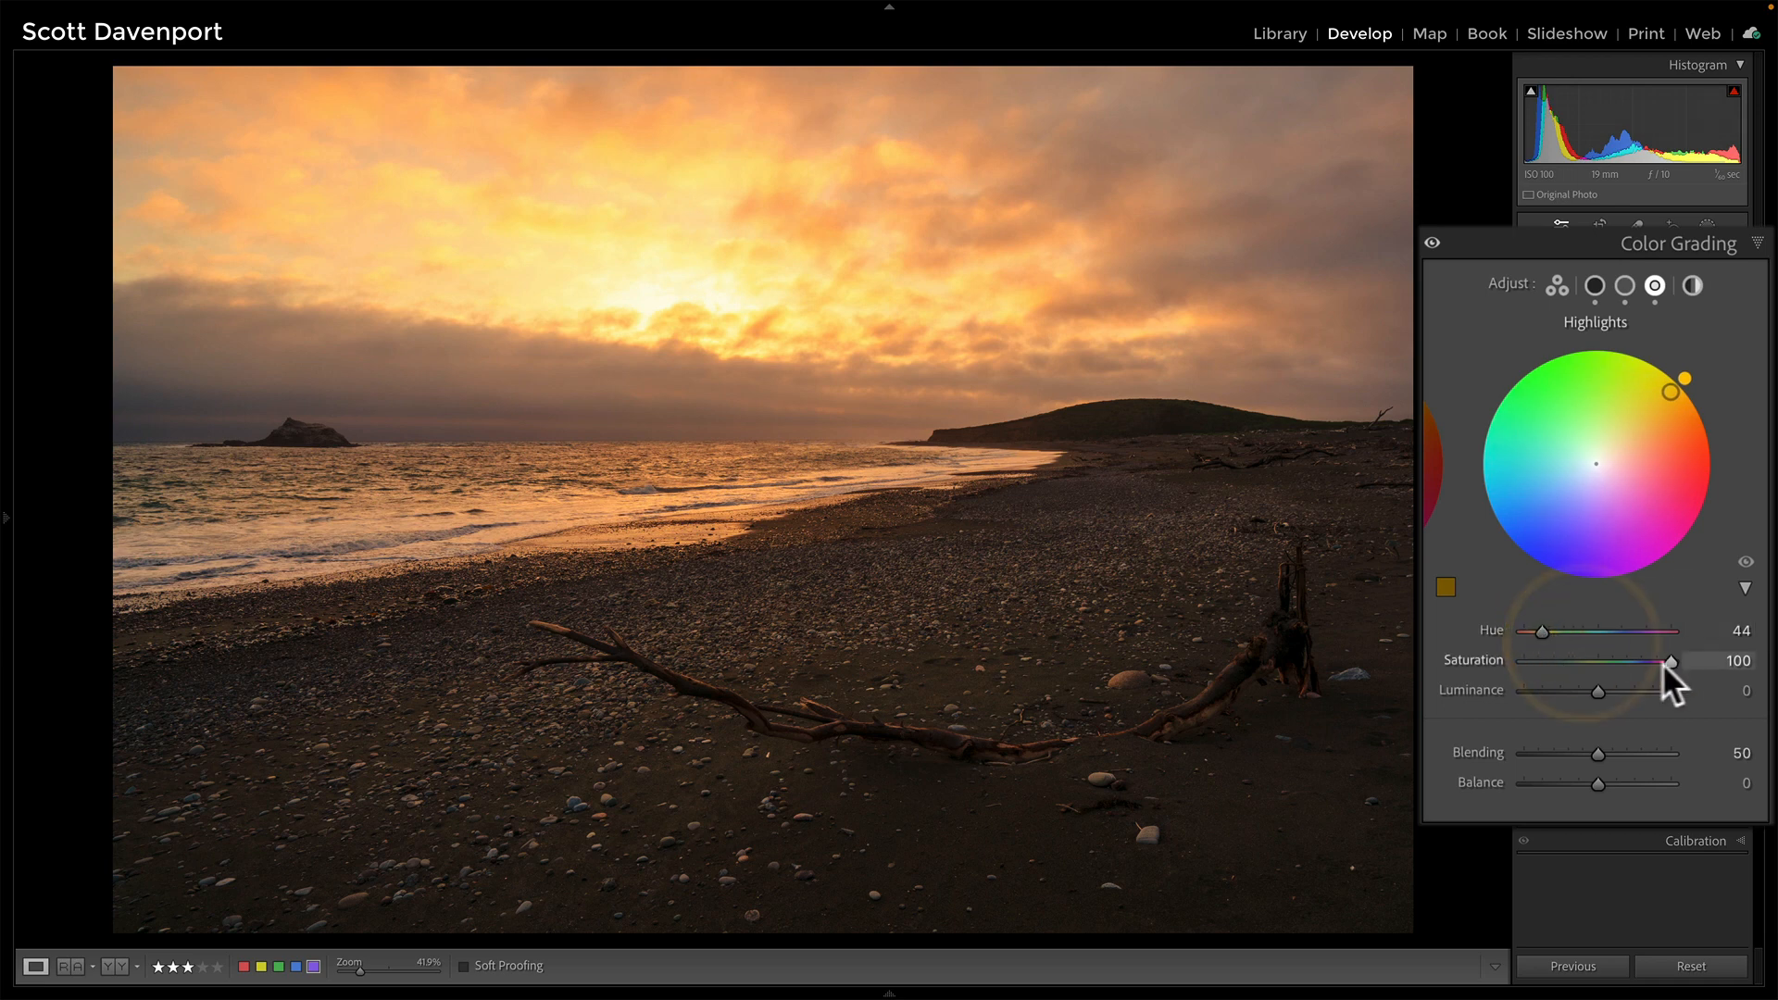
pyautogui.moveTo(1669, 658); pyautogui.dragTo(1565, 659)
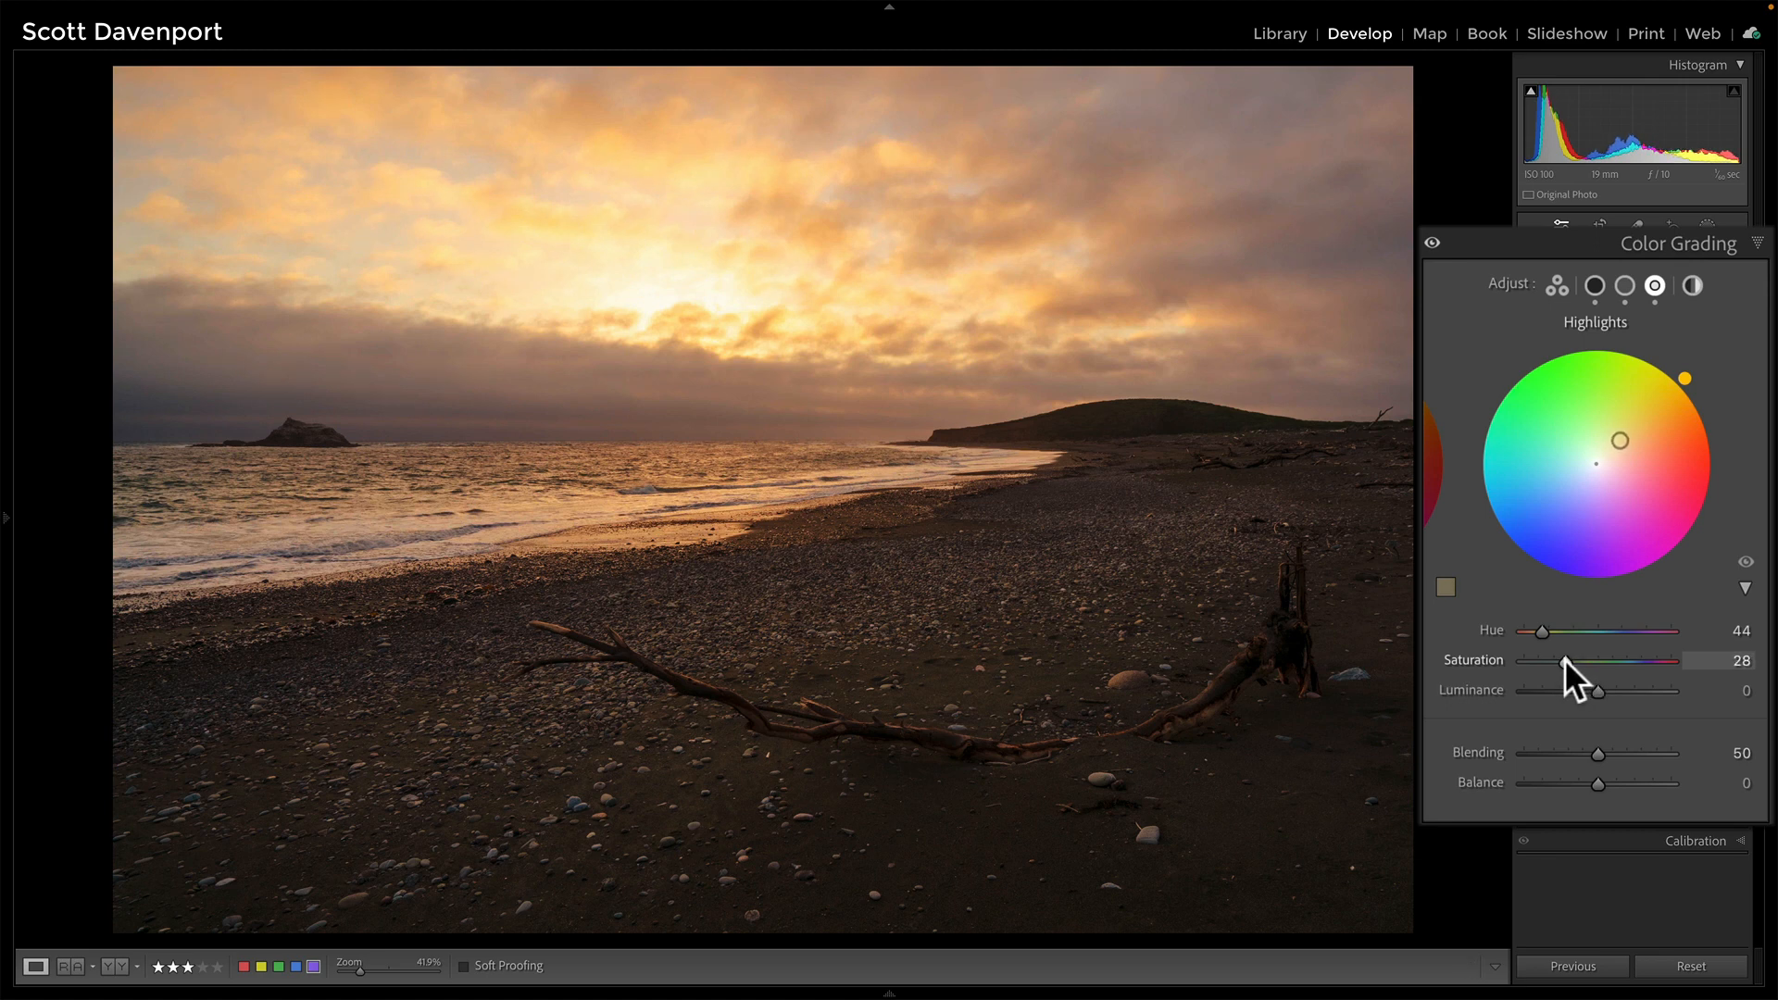
pyautogui.click(1566, 658)
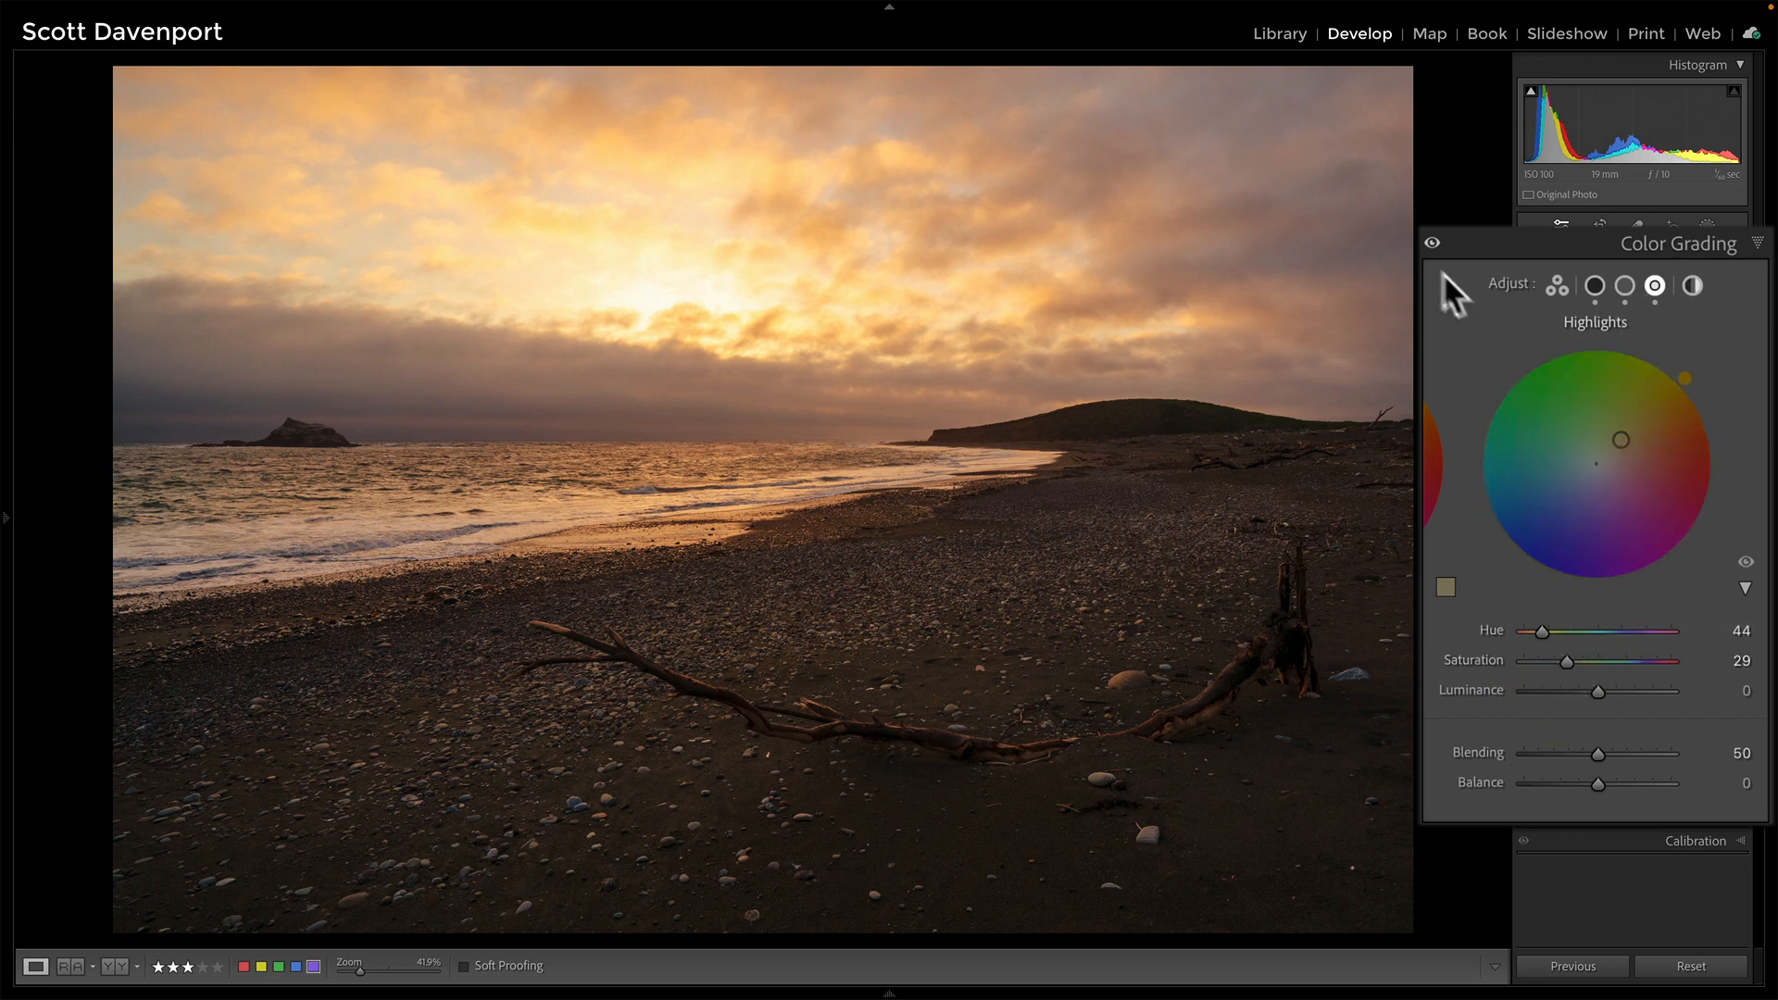
# Toggle Color Grading off and on twice to compare the highlight tint before and after
pyautogui.click(1432, 244)
pyautogui.click(1432, 243)
pyautogui.click(1433, 243)
pyautogui.click(1432, 244)
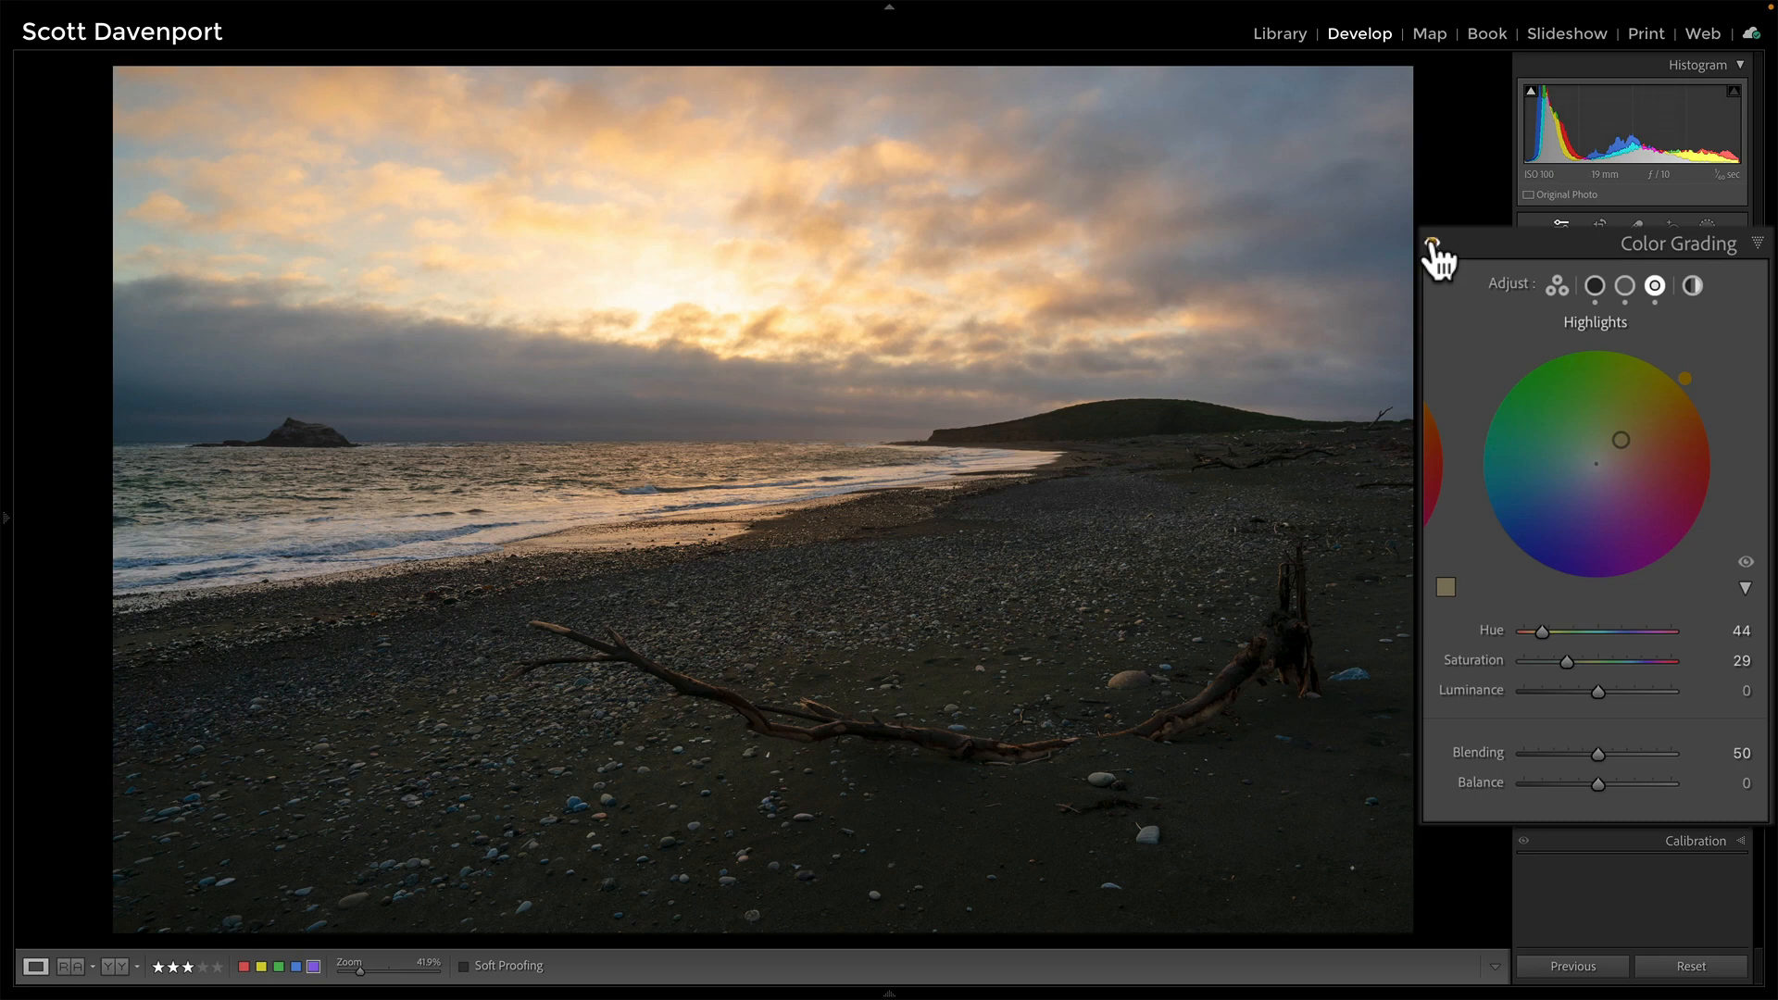